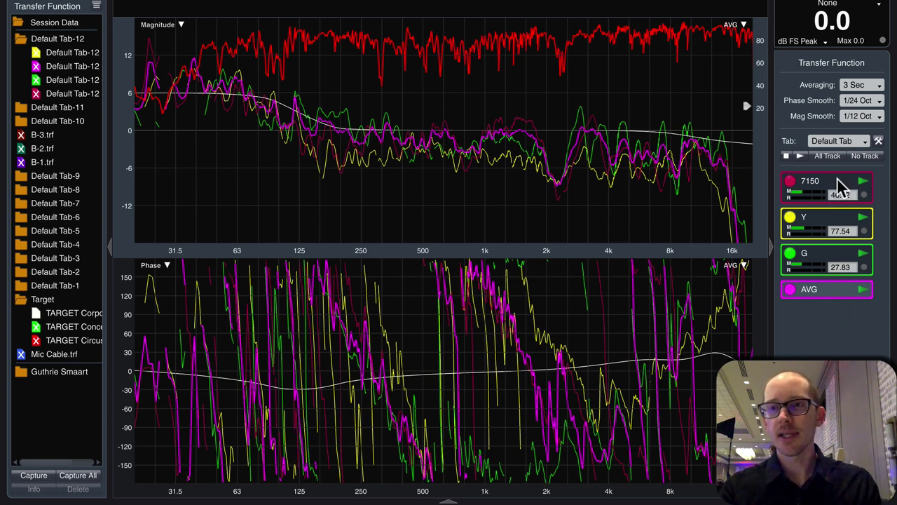
- Stop all measurements, then restart the Y, G and 7150 transfer functions one by one
click(786, 155)
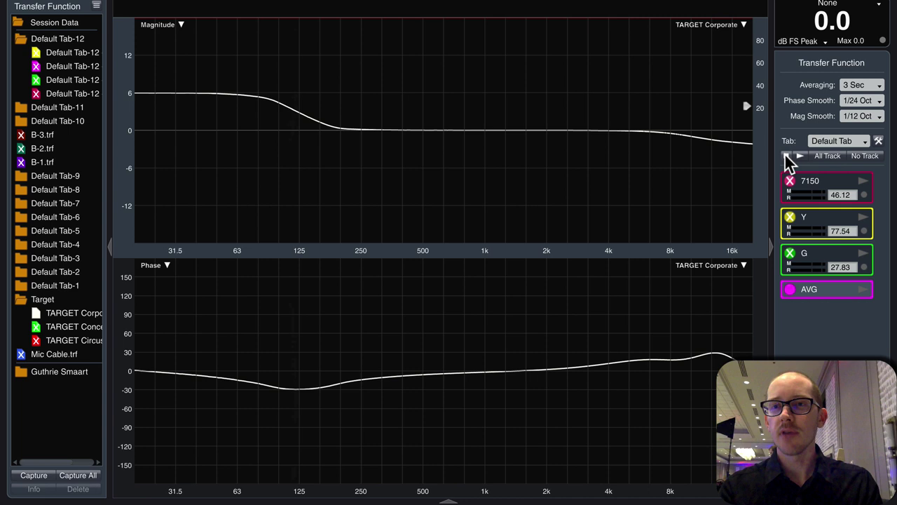
mouse_move(835, 186)
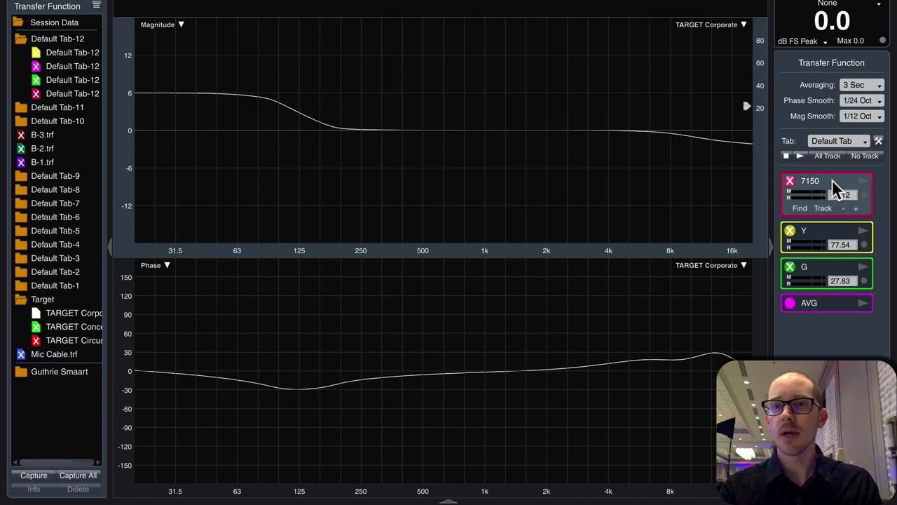
click(791, 181)
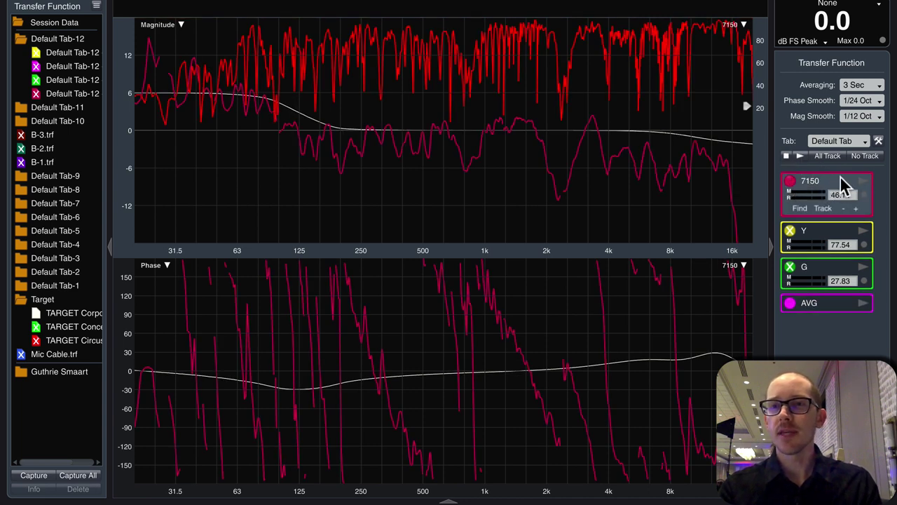
click(792, 182)
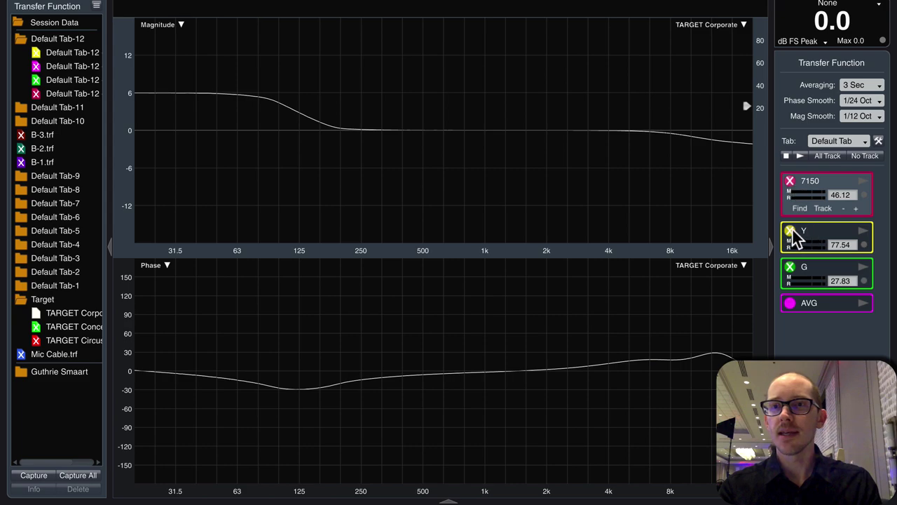
click(792, 230)
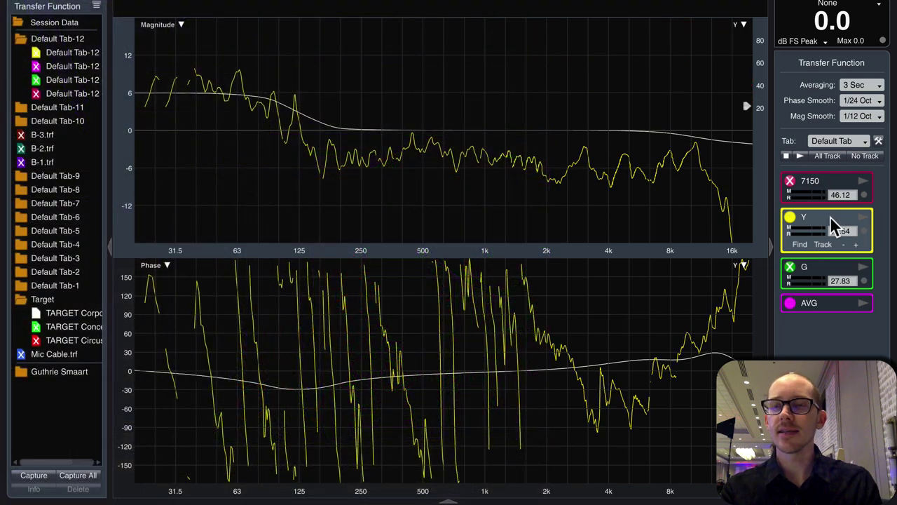
click(831, 216)
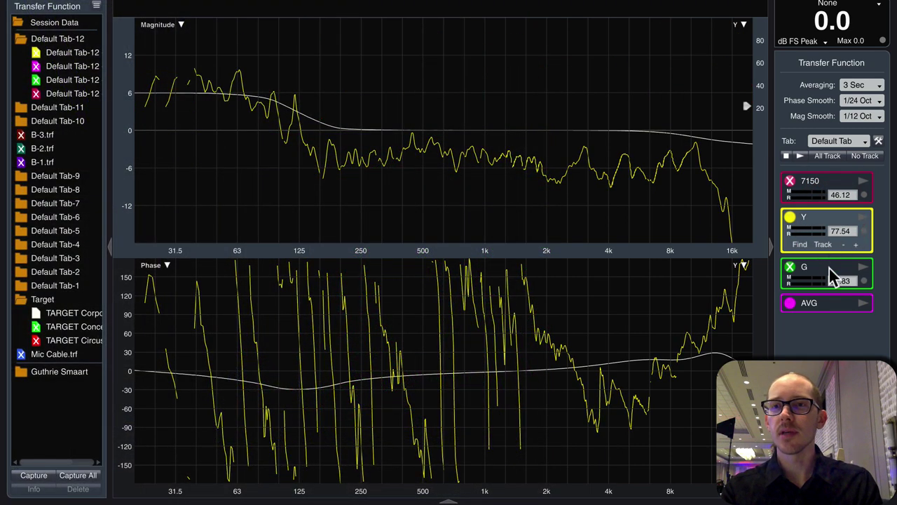
click(792, 266)
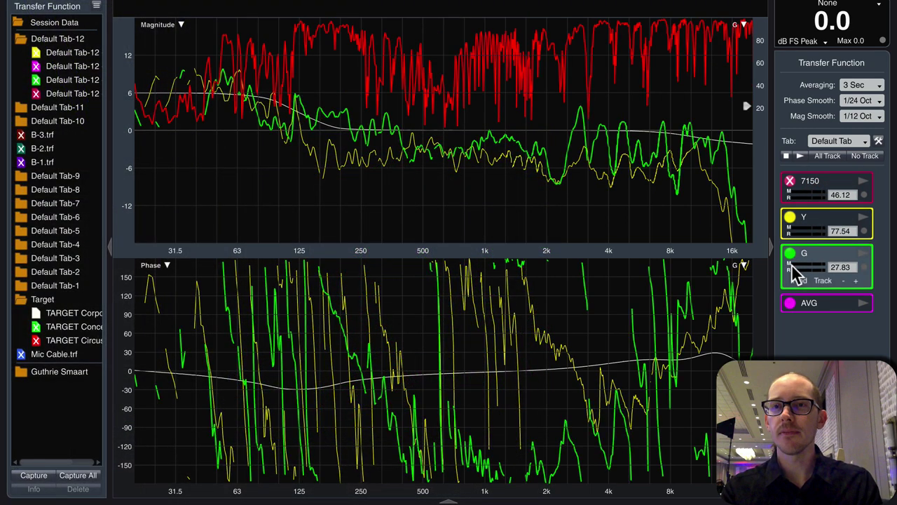
click(791, 182)
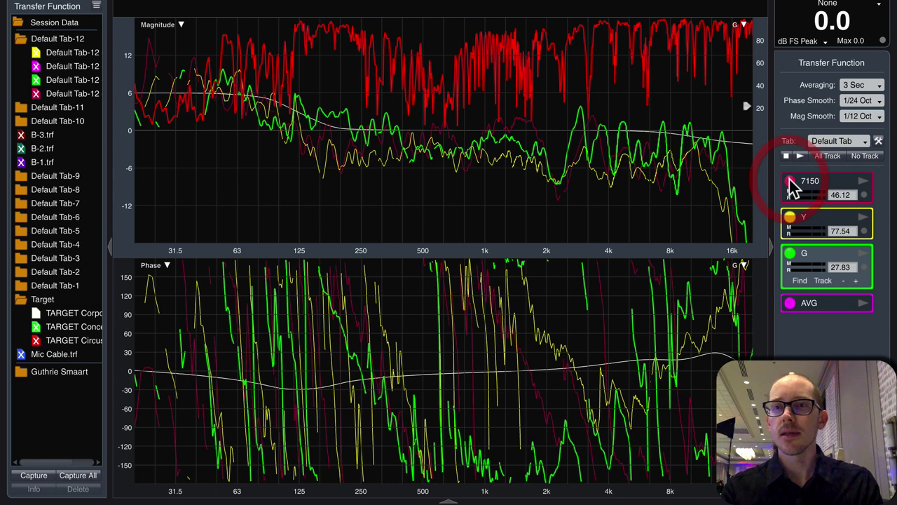
click(822, 307)
double_click(825, 291)
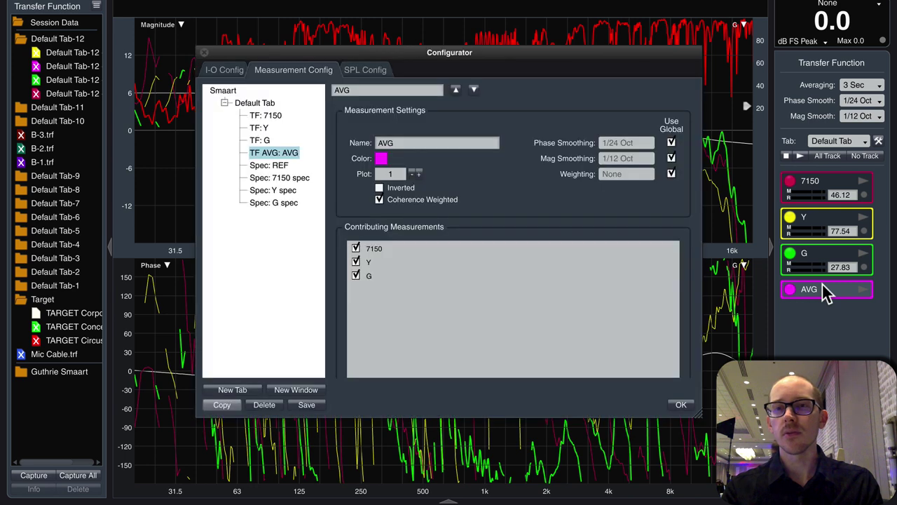
click(273, 113)
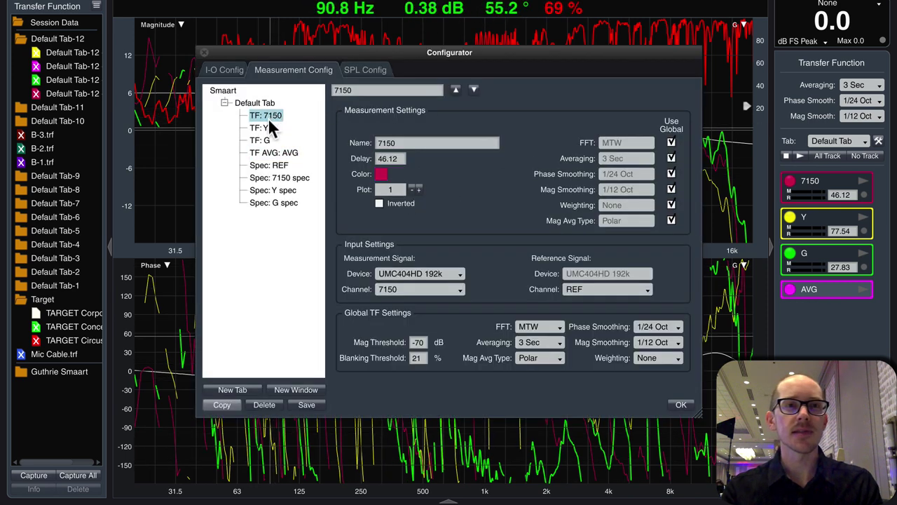
click(265, 126)
click(266, 138)
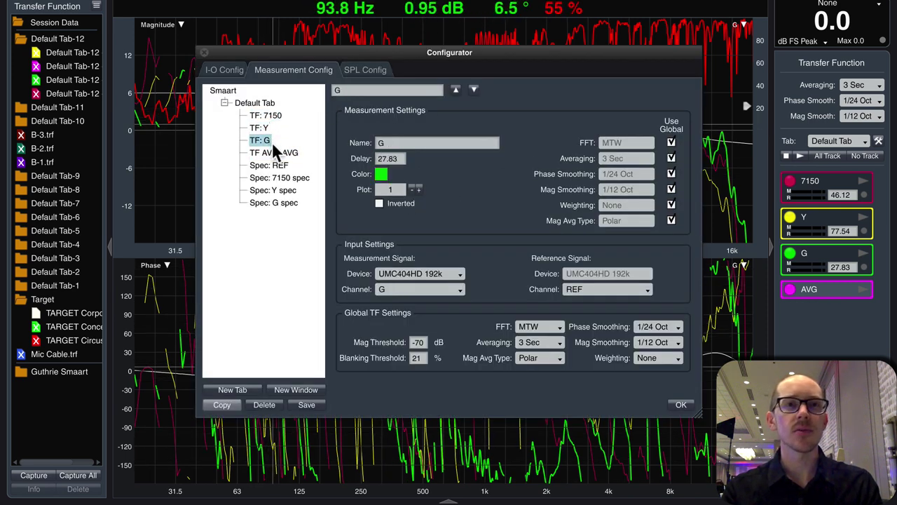
click(252, 378)
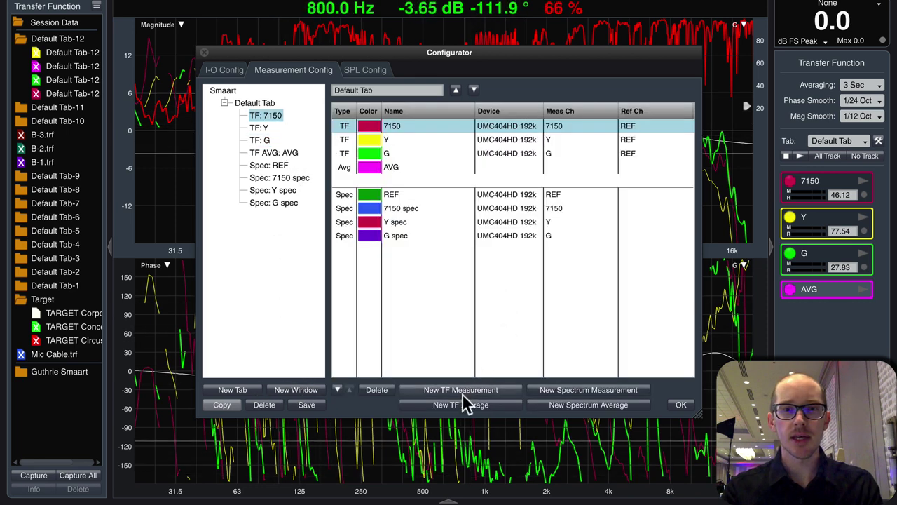
click(461, 406)
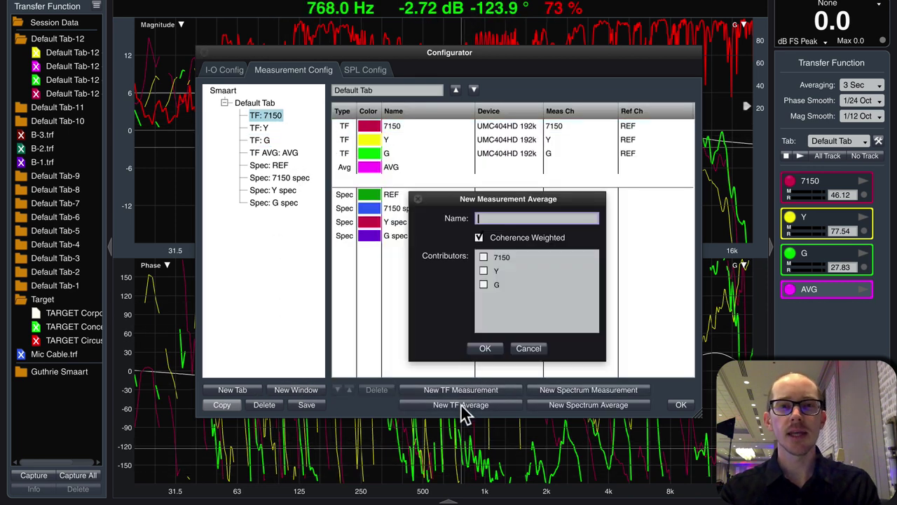
click(529, 348)
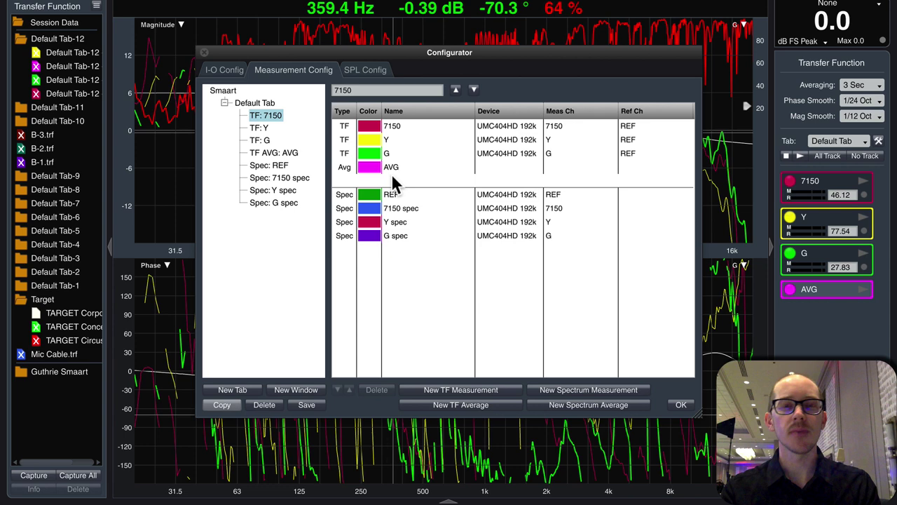
click(680, 406)
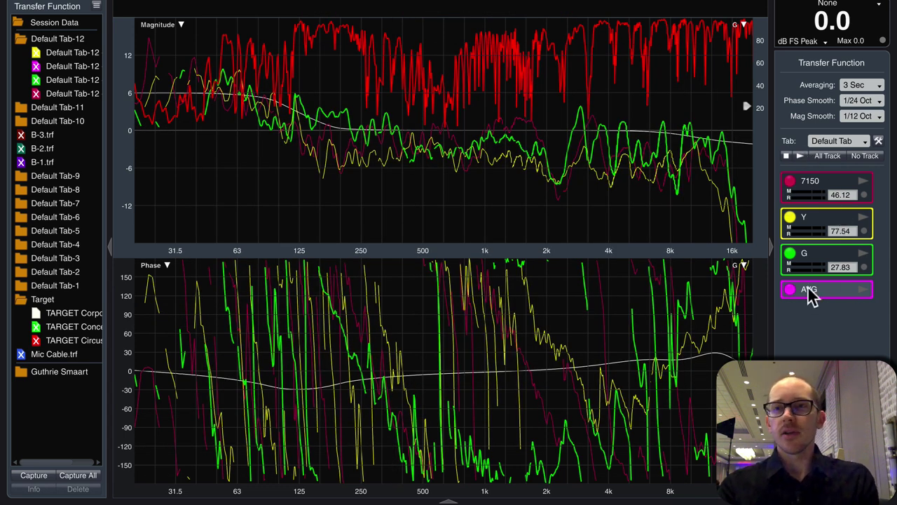
- Start and stop all four measurements, then add the live impulse response pane with the L key
click(800, 155)
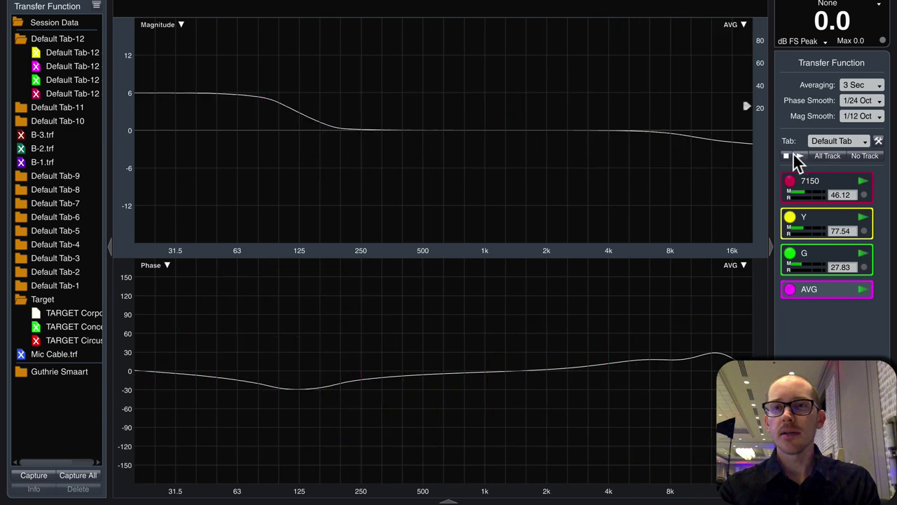
click(786, 156)
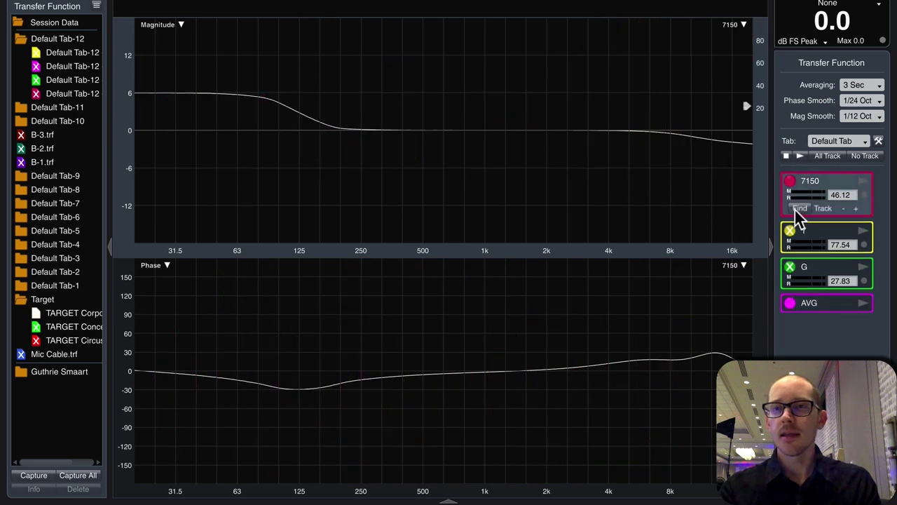
mouse_move(792, 275)
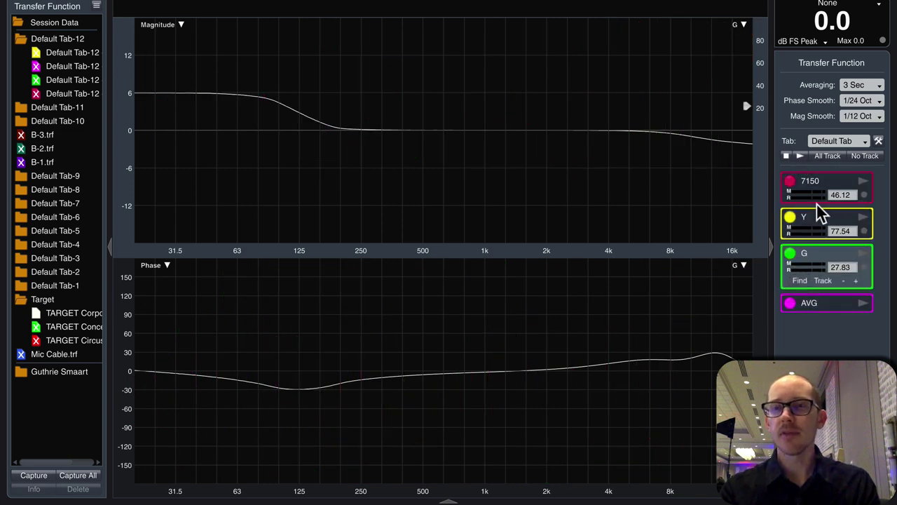
mouse_move(827, 175)
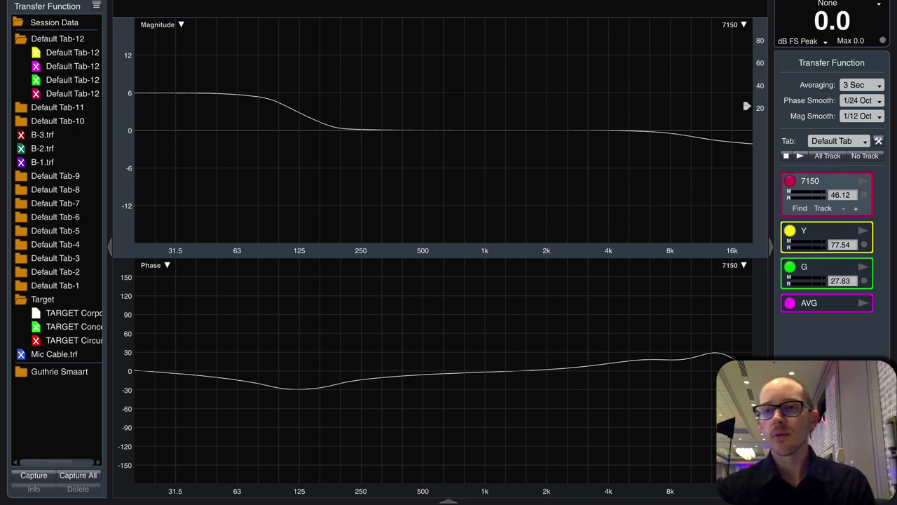
key(l)
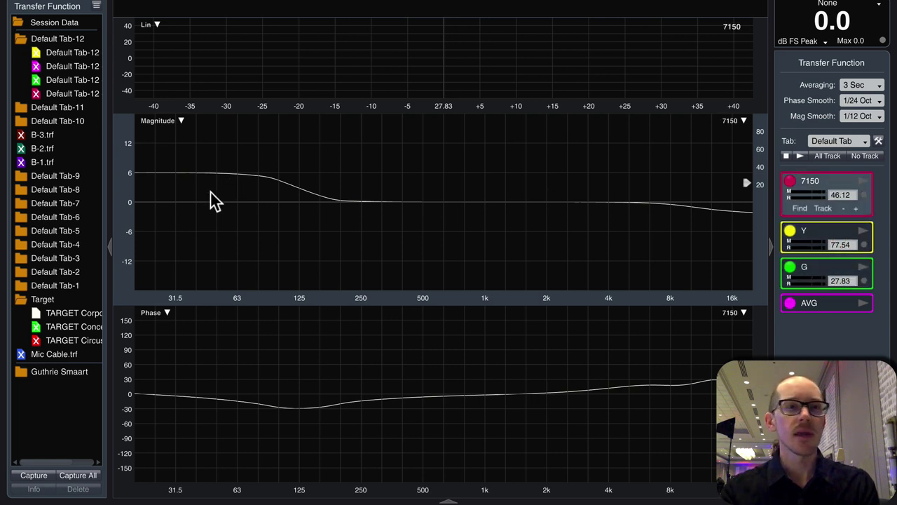
- Show the TARGET Corporate trace and the stored 7150, green, yellow and averaged Default Tab-12 traces
click(58, 313)
click(35, 311)
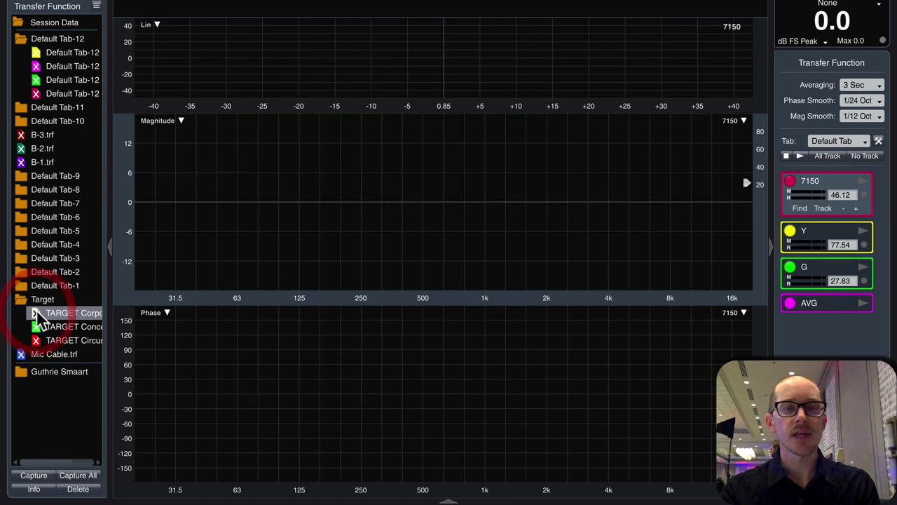
click(36, 311)
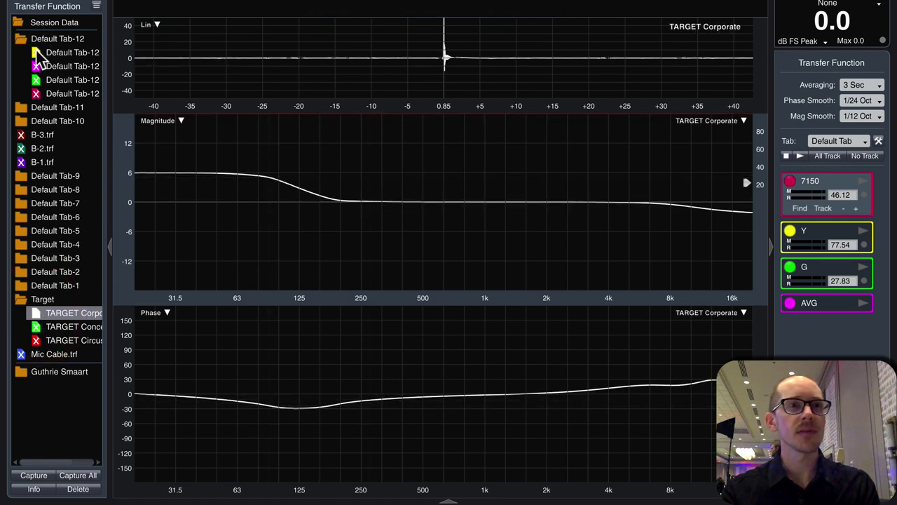
click(38, 94)
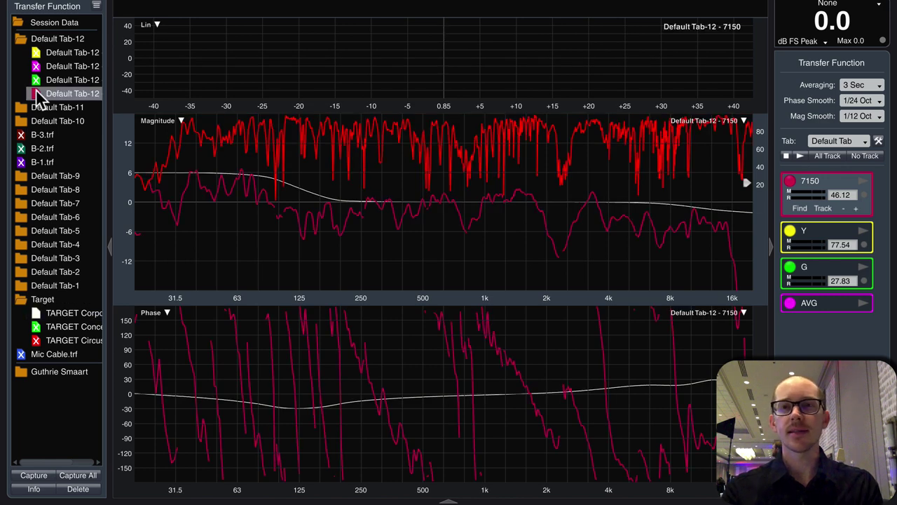
click(36, 78)
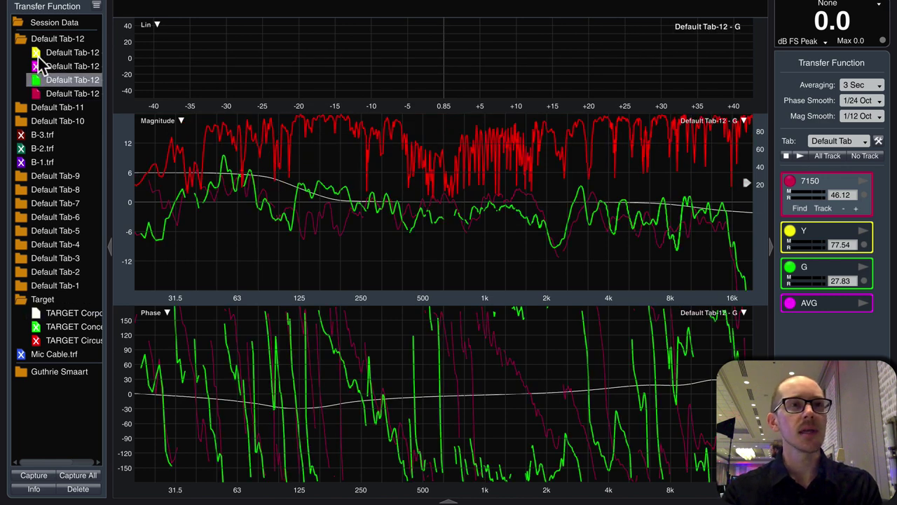
click(38, 54)
click(37, 67)
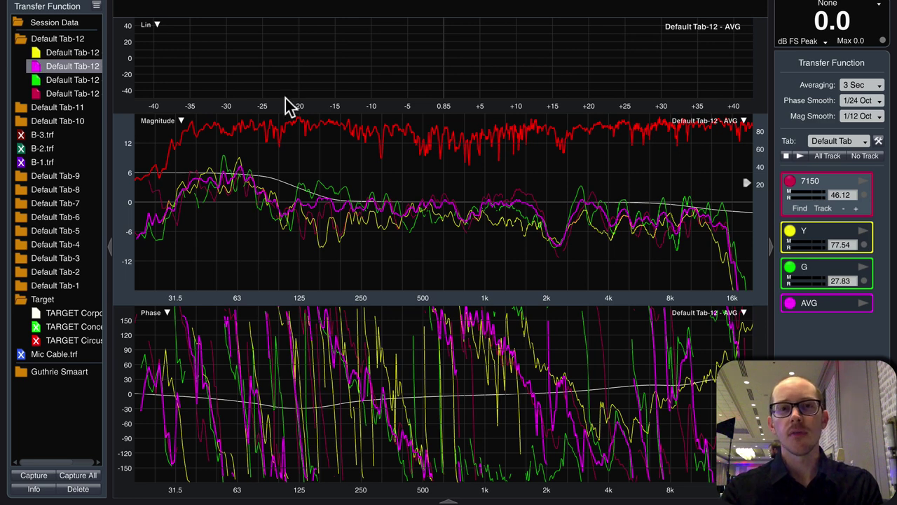
- Bring up the Corporate target, hide the impulse response pane, and reselect the AVG trace with coherence
click(73, 313)
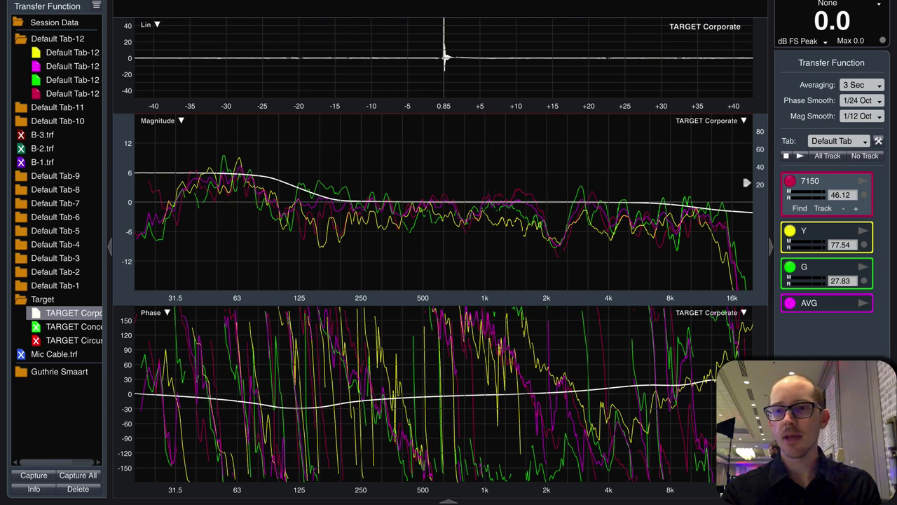
key(l)
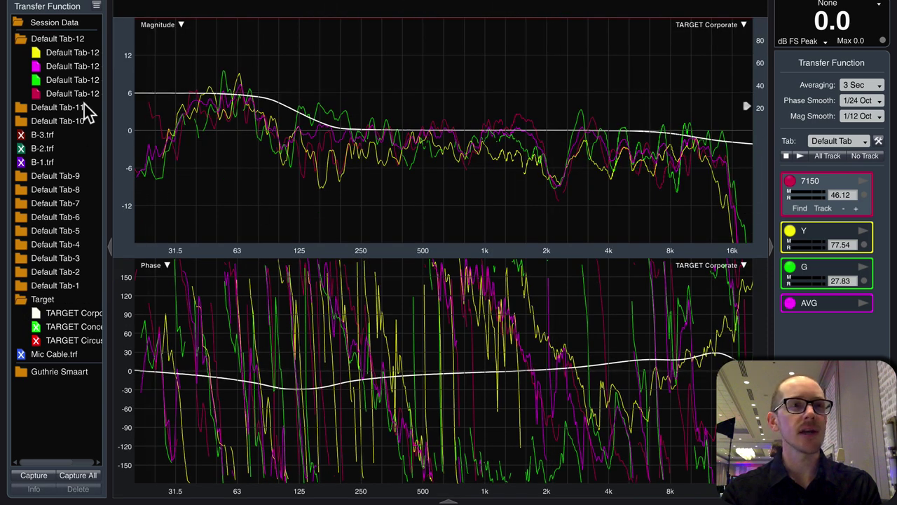
click(59, 65)
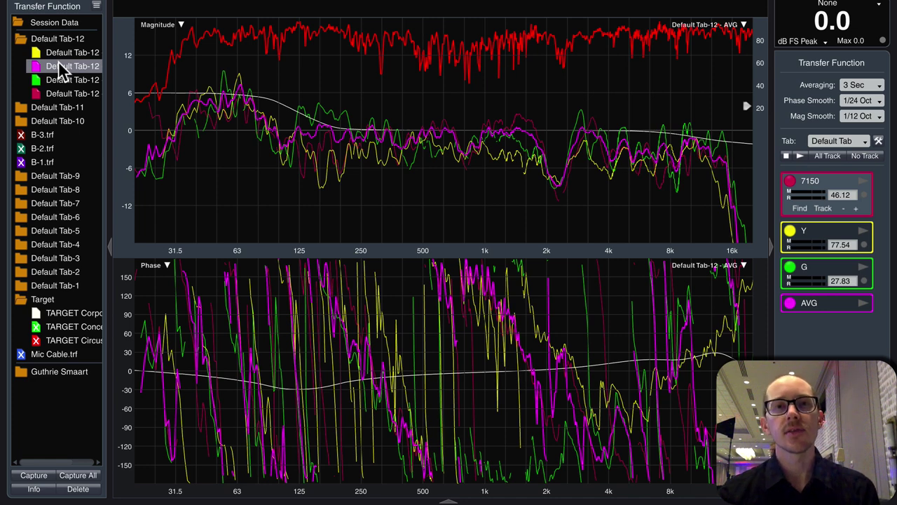
key(super+Tab)
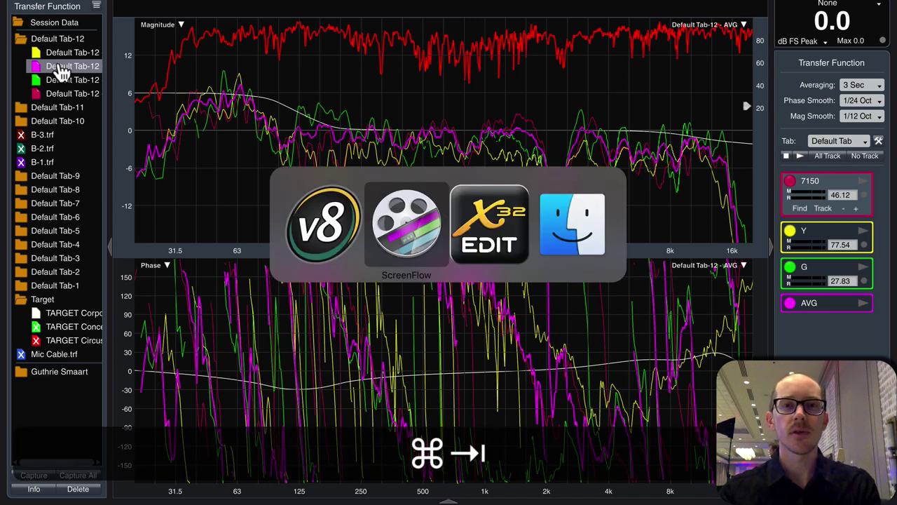
key(super+Tab)
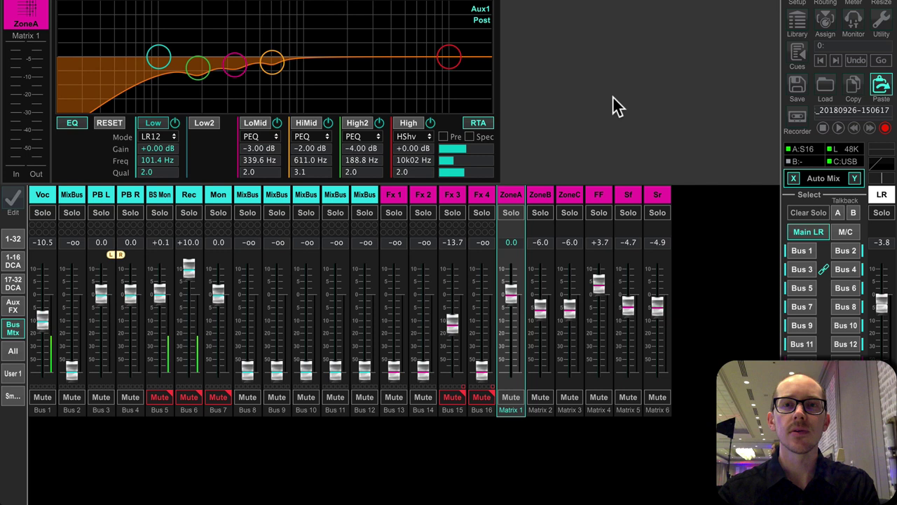
click(540, 196)
click(570, 198)
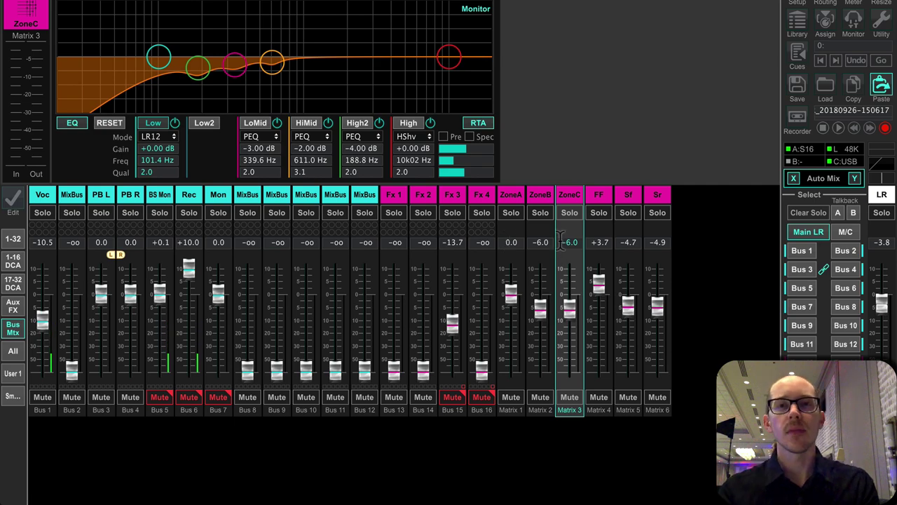
key(super+Tab)
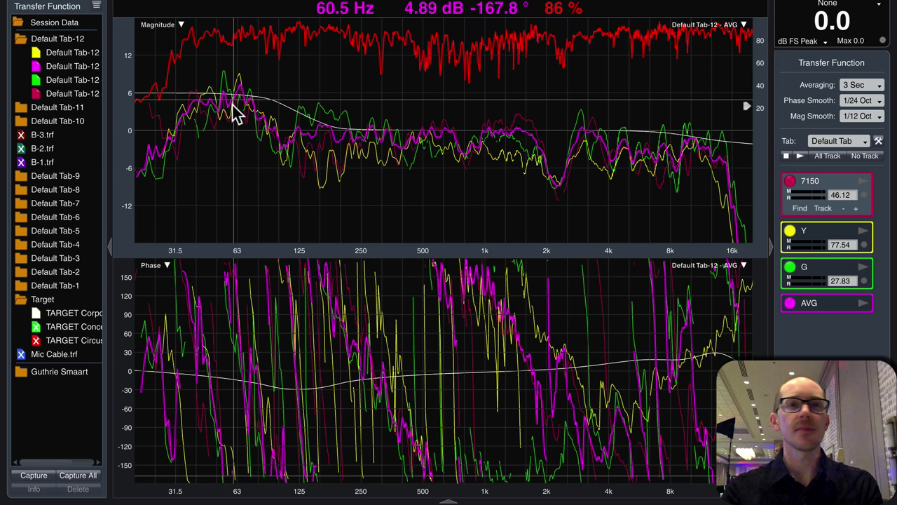
key(super+Tab)
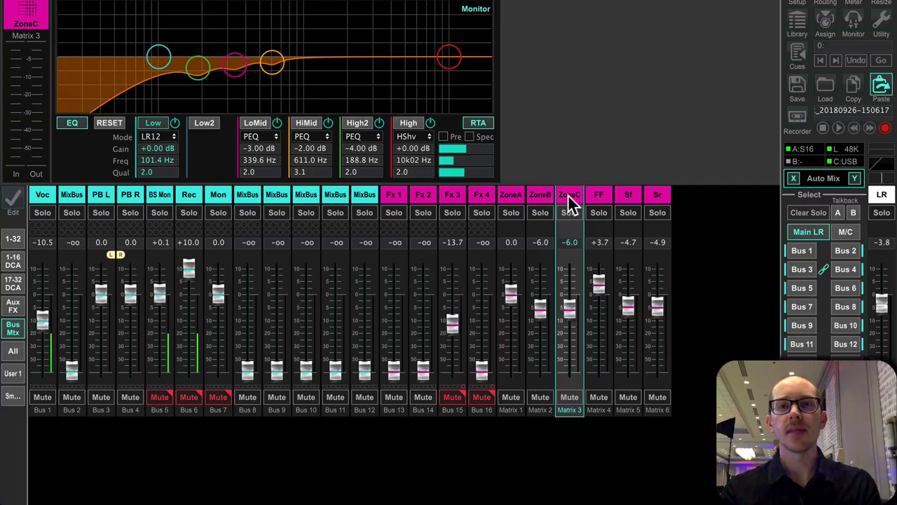
key(super+Tab)
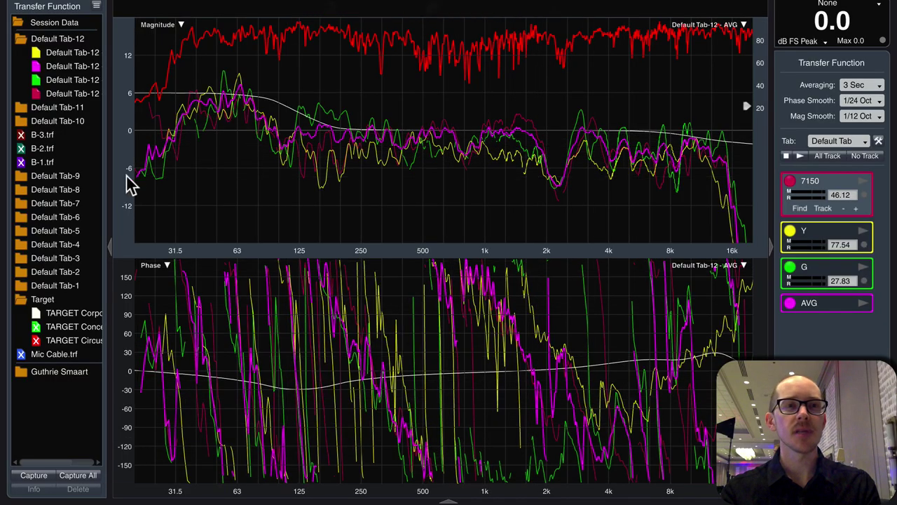
click(126, 184)
key(alt+3)
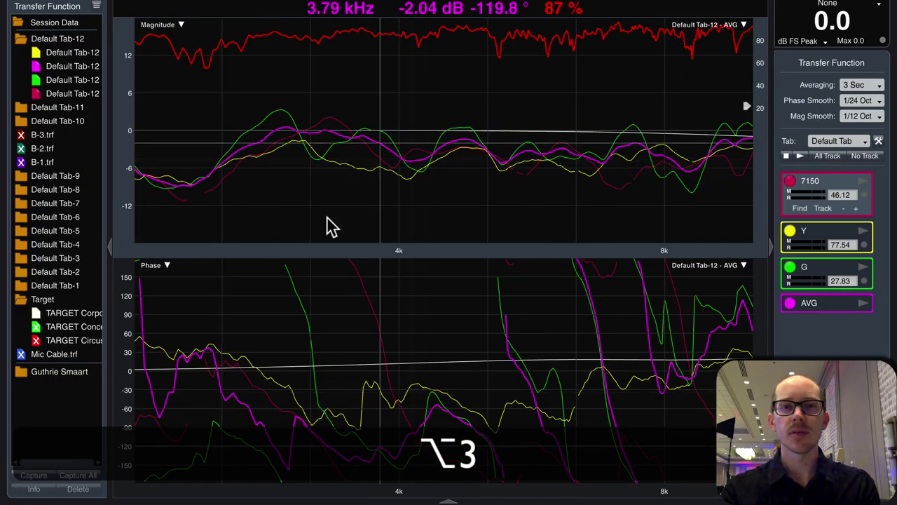
click(54, 175)
click(39, 232)
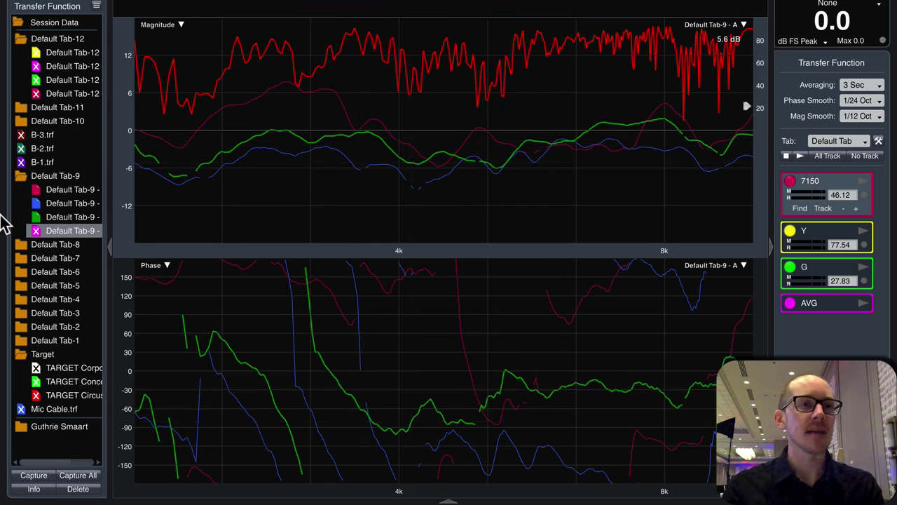
click(36, 216)
click(35, 203)
click(63, 93)
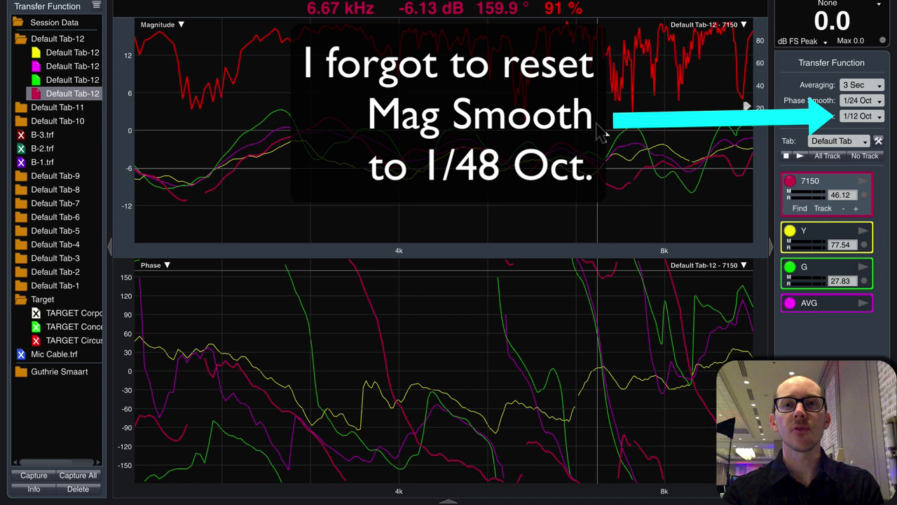
click(832, 309)
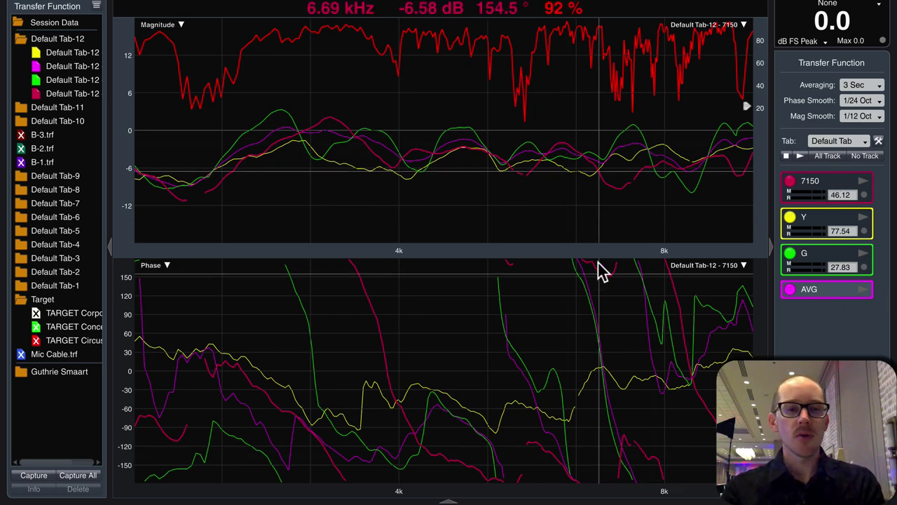
double_click(120, 181)
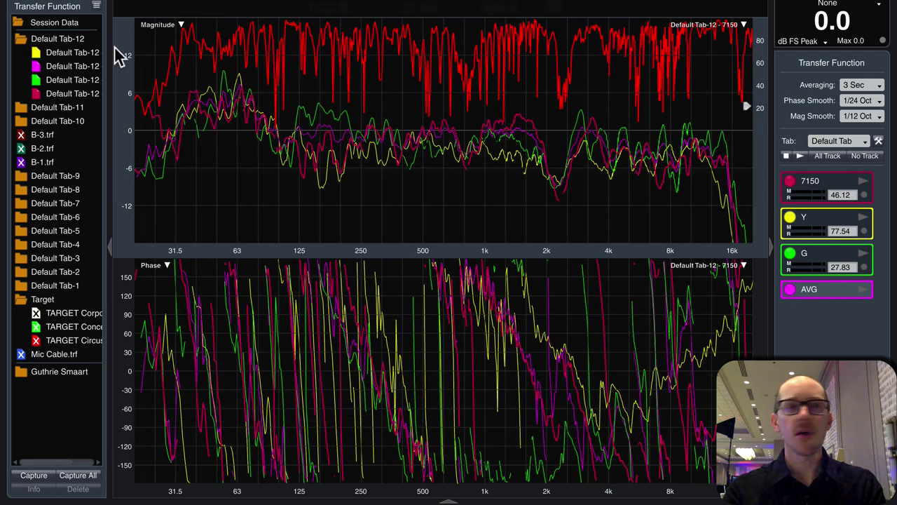
click(60, 70)
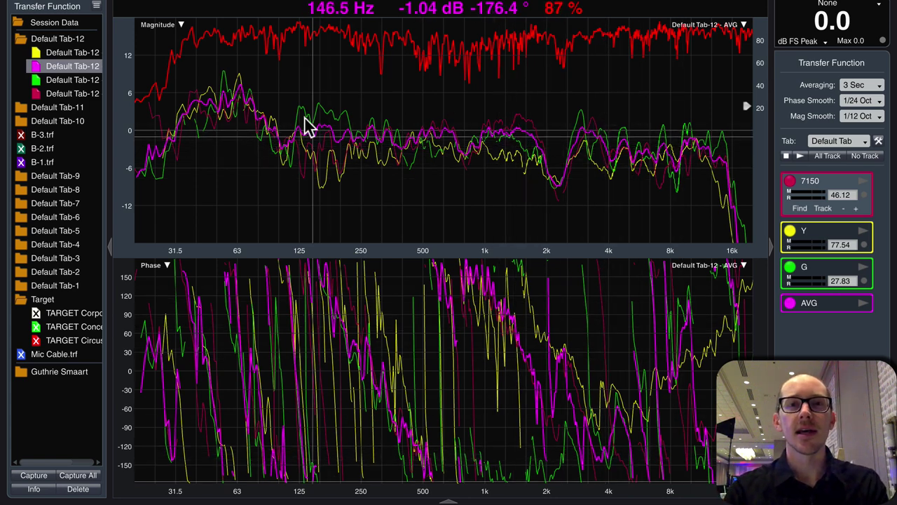
- Show the white TARGET Corporate curve and reselect the magenta AVG Default Tab-12 trace
click(41, 312)
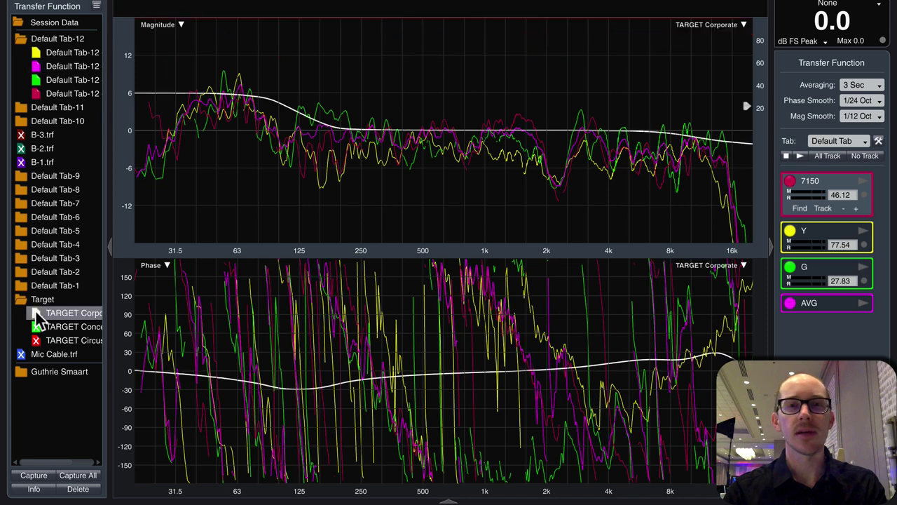
click(62, 65)
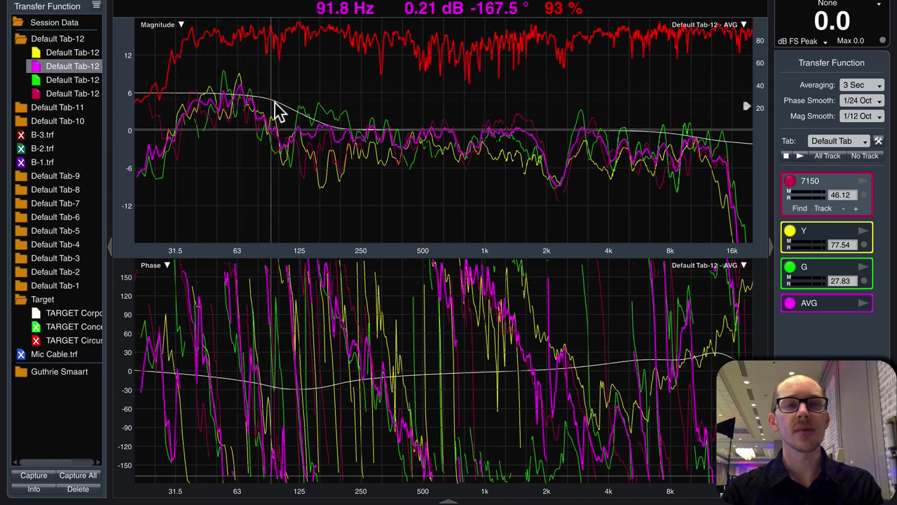
key(super+Tab)
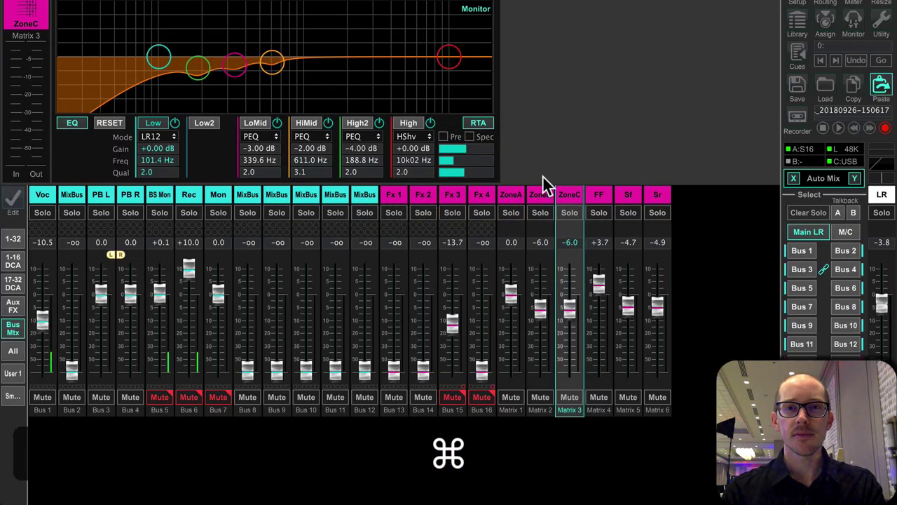
click(507, 195)
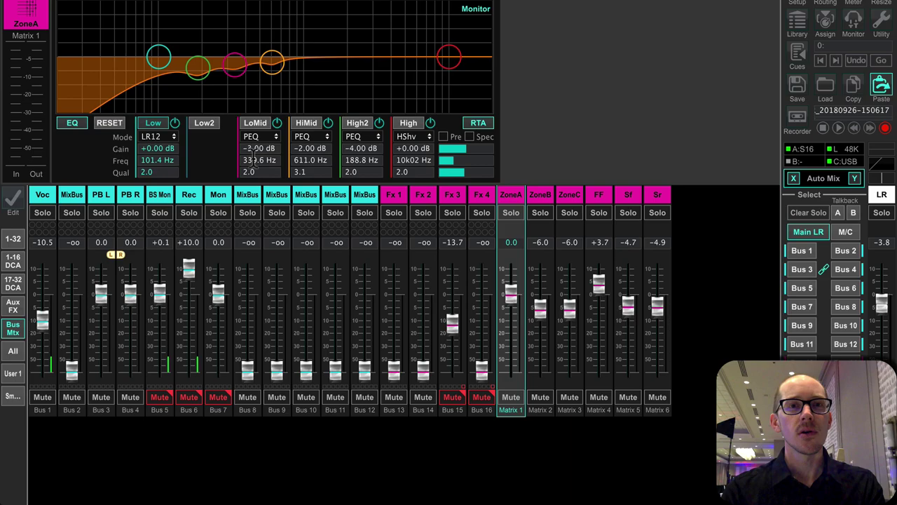
key(super+Tab)
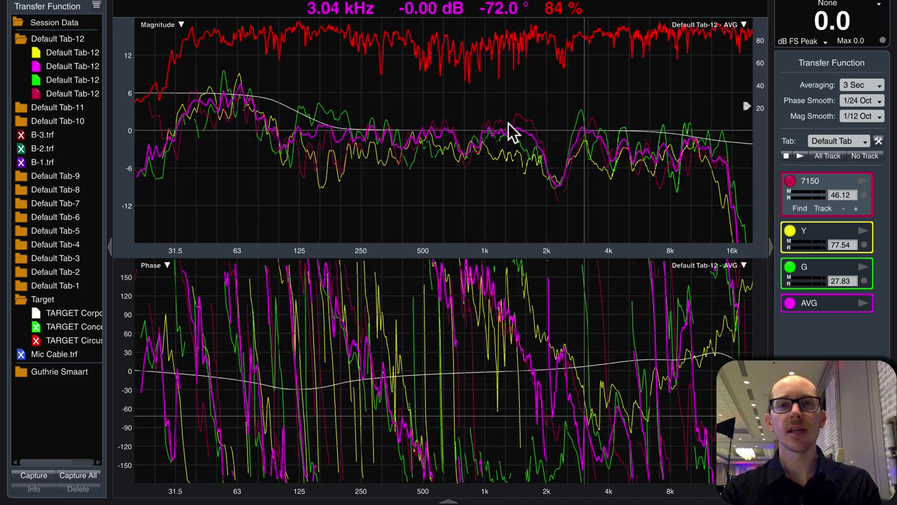
key(super+Tab)
key(super+Tab)
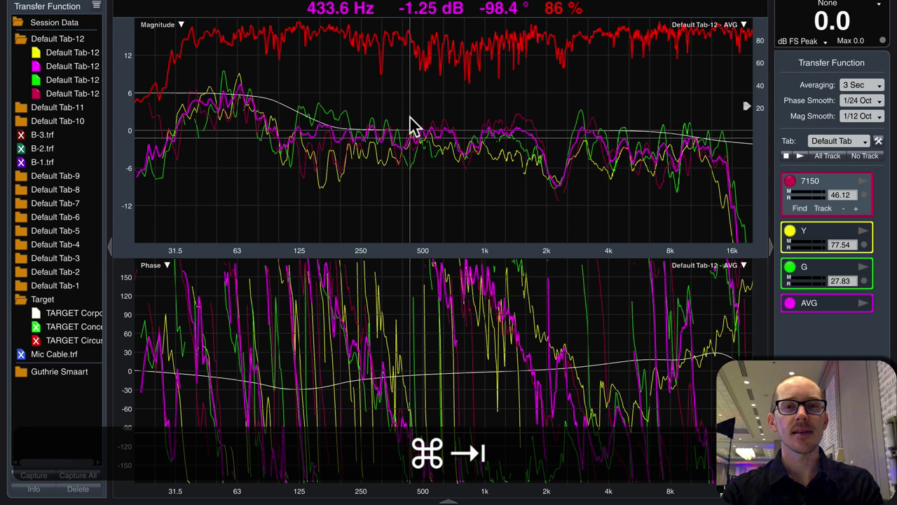